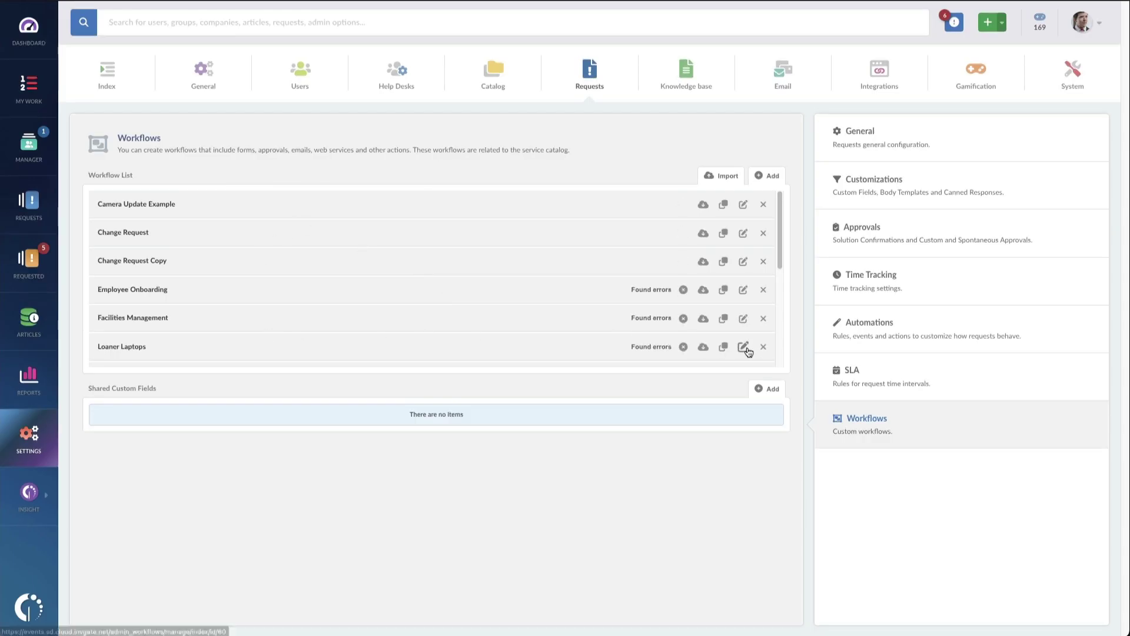
- Open the Loaner Laptops workflow's Configuration and review the Start step's date, equipment and comment fields
left_click(745, 349)
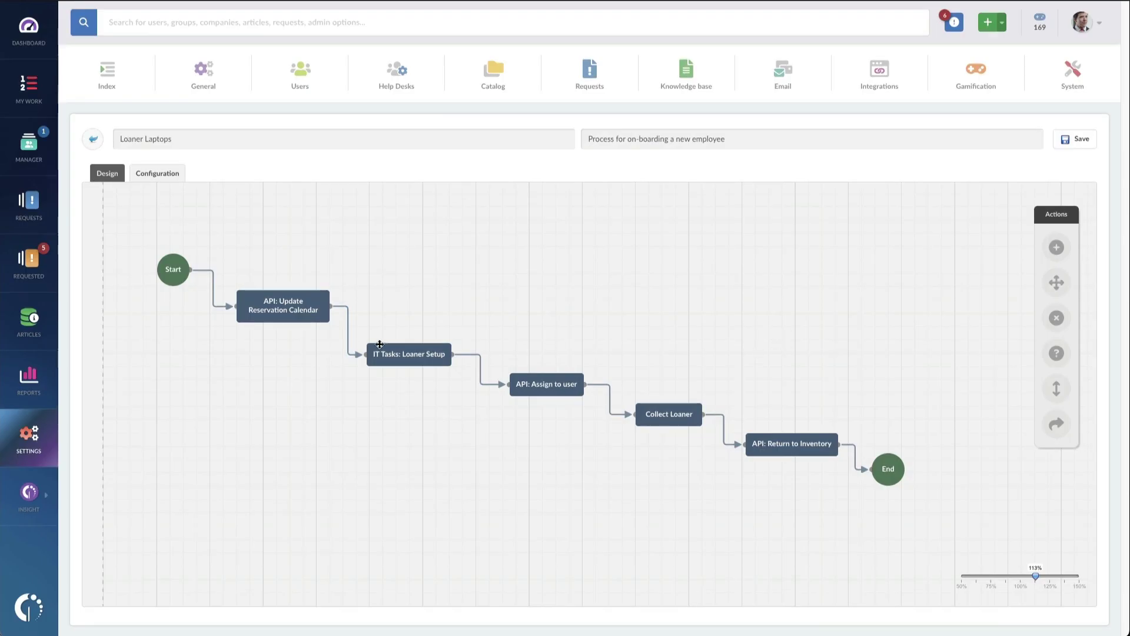
left_click(172, 269)
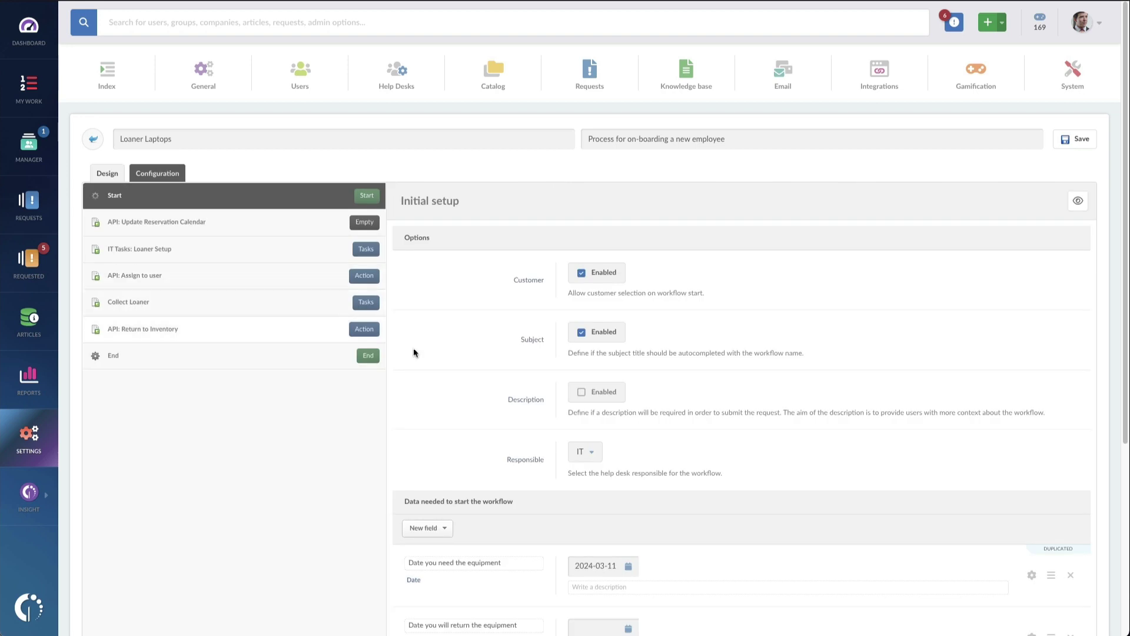
scroll(517, 433, "down", 3)
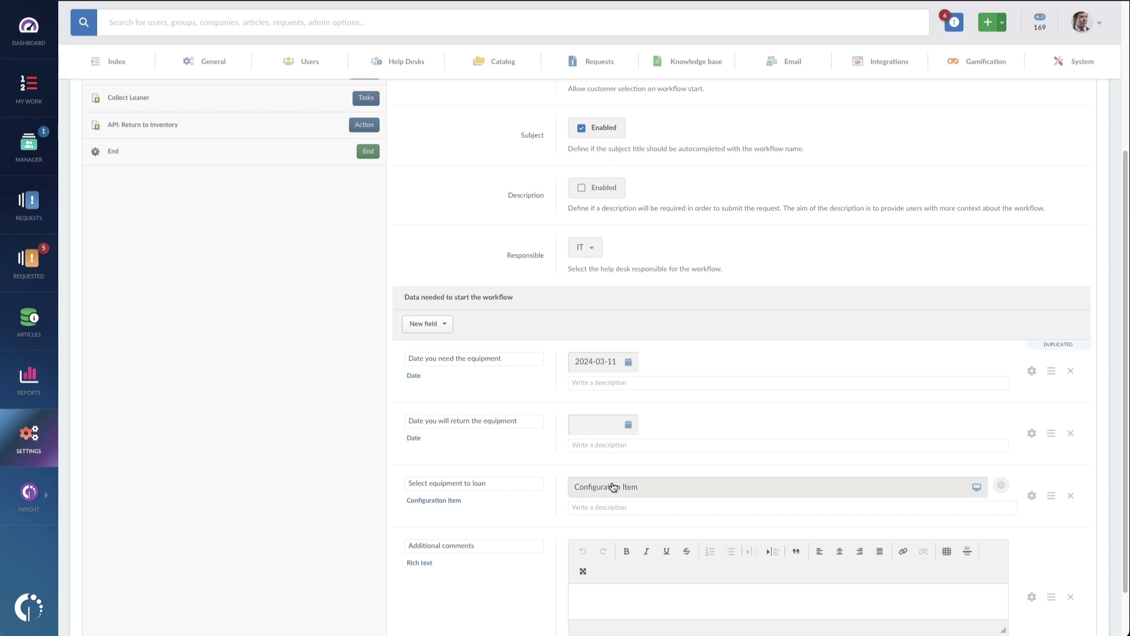
scroll(545, 504, "down", 1)
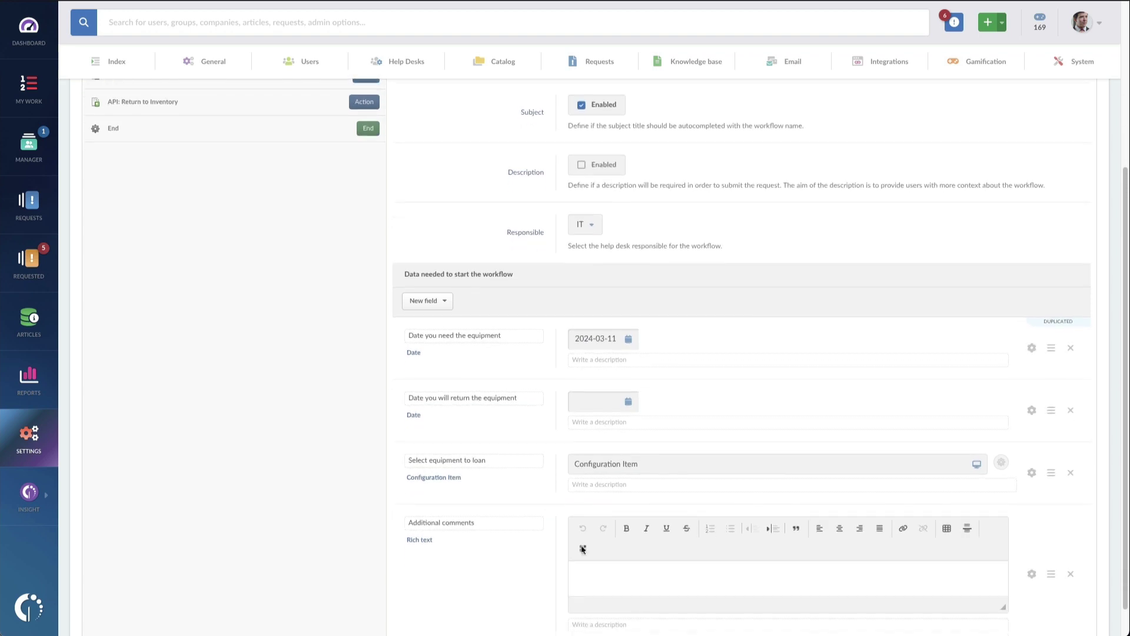
scroll(602, 578, "down", 1)
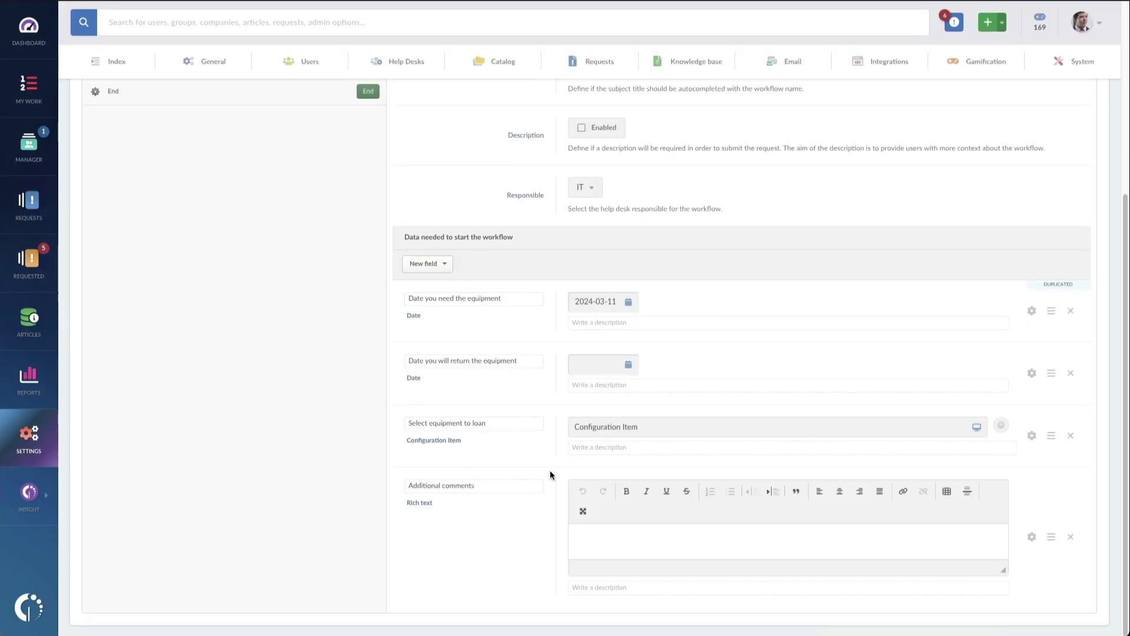
scroll(520, 395, "up", 5)
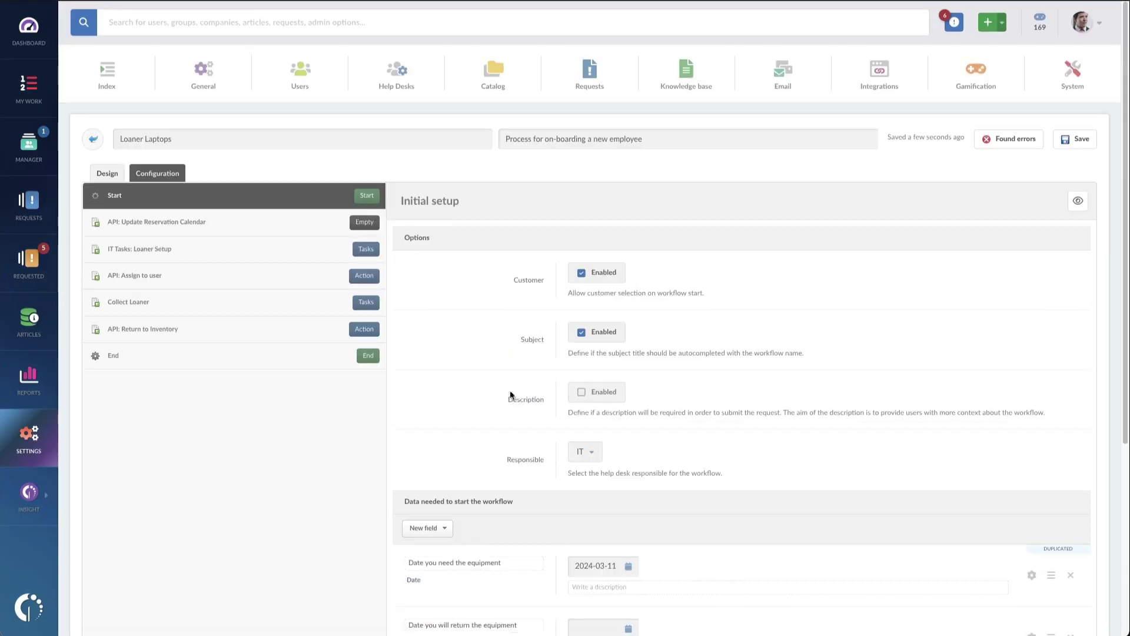
- On the Design diagram, review IT Tasks: Loaner Setup's tasks, from Prepare Loaner to Final check: Day of reservation
left_click(112, 176)
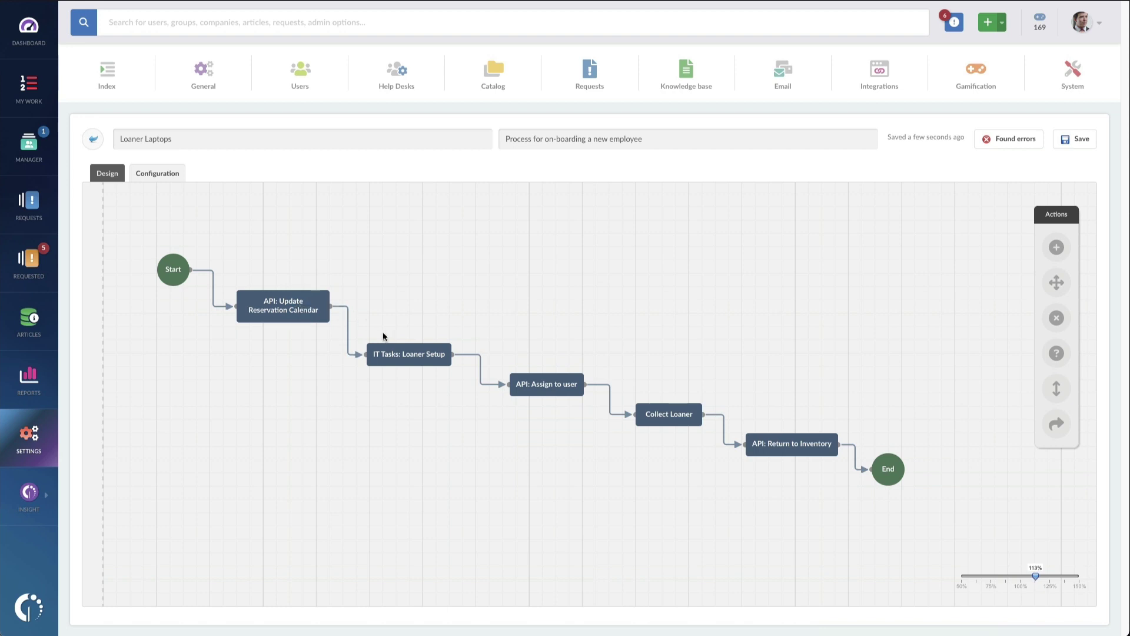
double_click(400, 349)
scroll(513, 429, "down", 3)
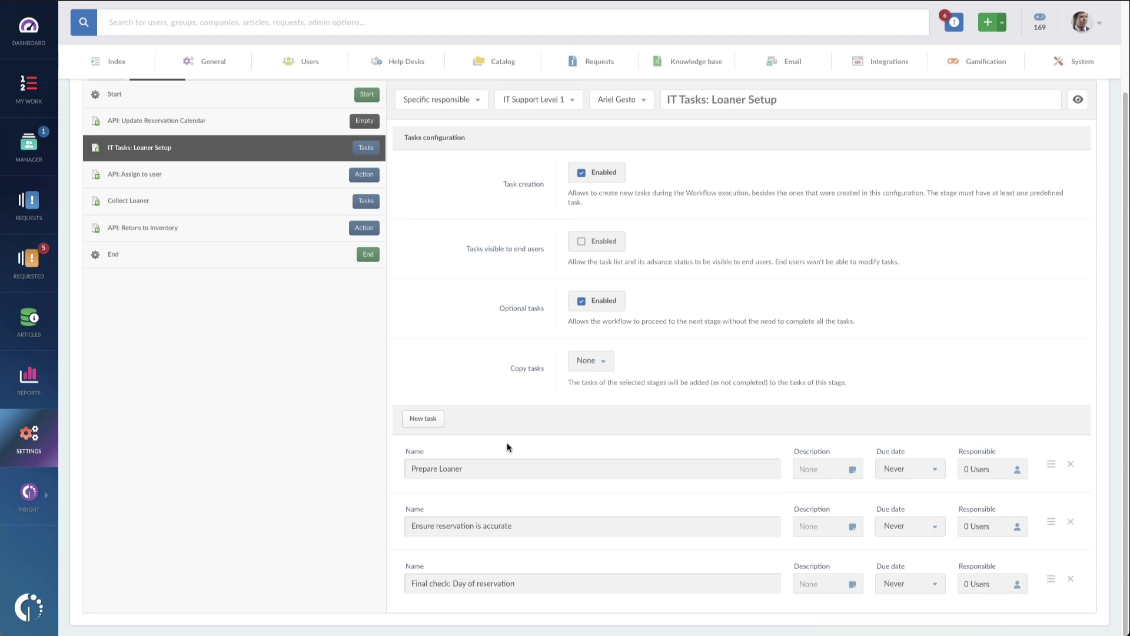
left_click_drag(495, 468, 425, 467)
left_click_drag(545, 525, 424, 524)
left_click(460, 529)
left_click_drag(527, 584, 413, 579)
left_click(459, 590)
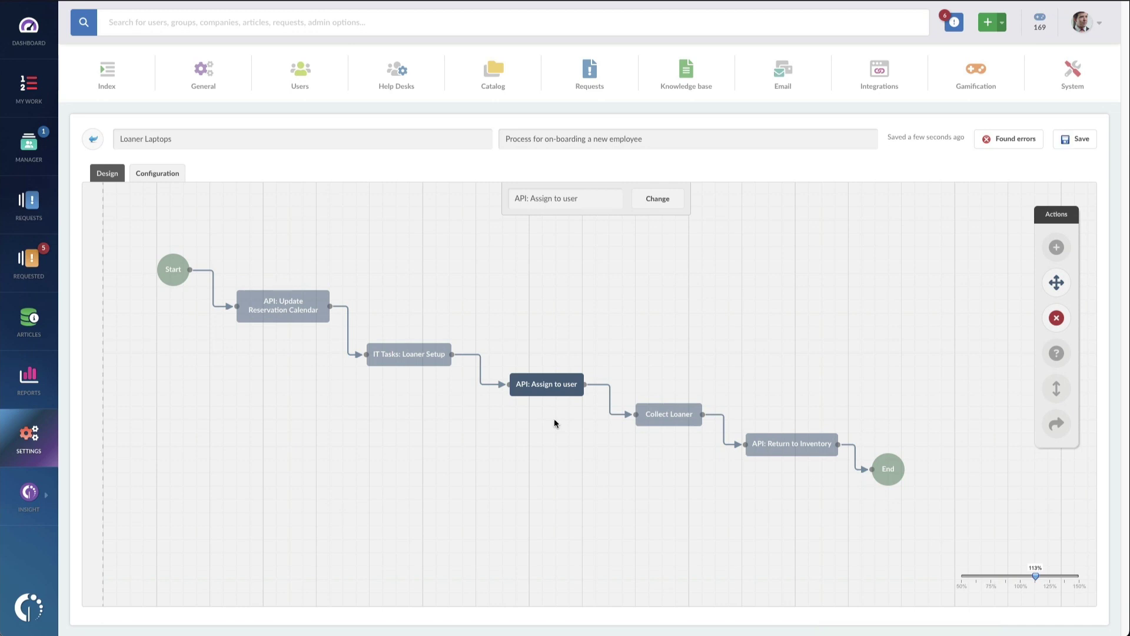
left_click(674, 422)
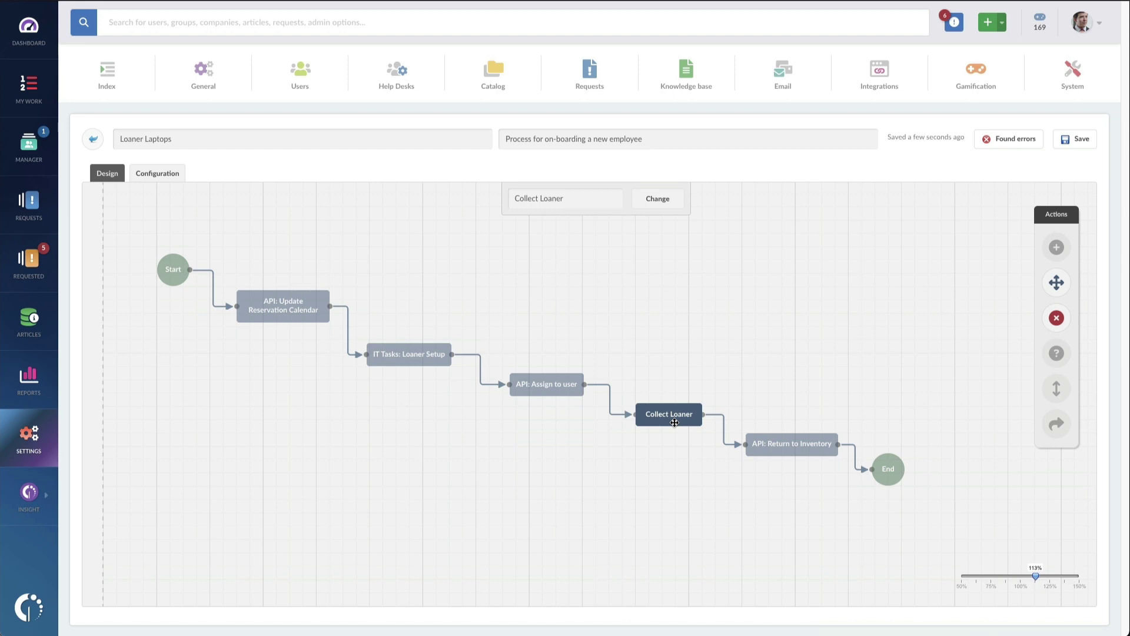
double_click(674, 422)
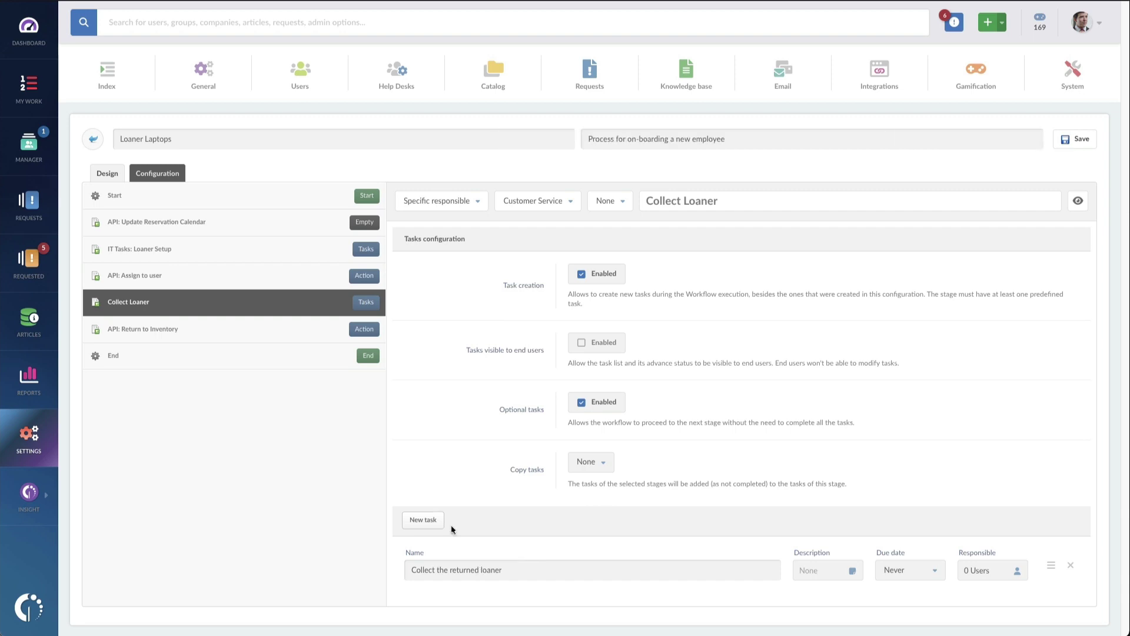
left_click(108, 174)
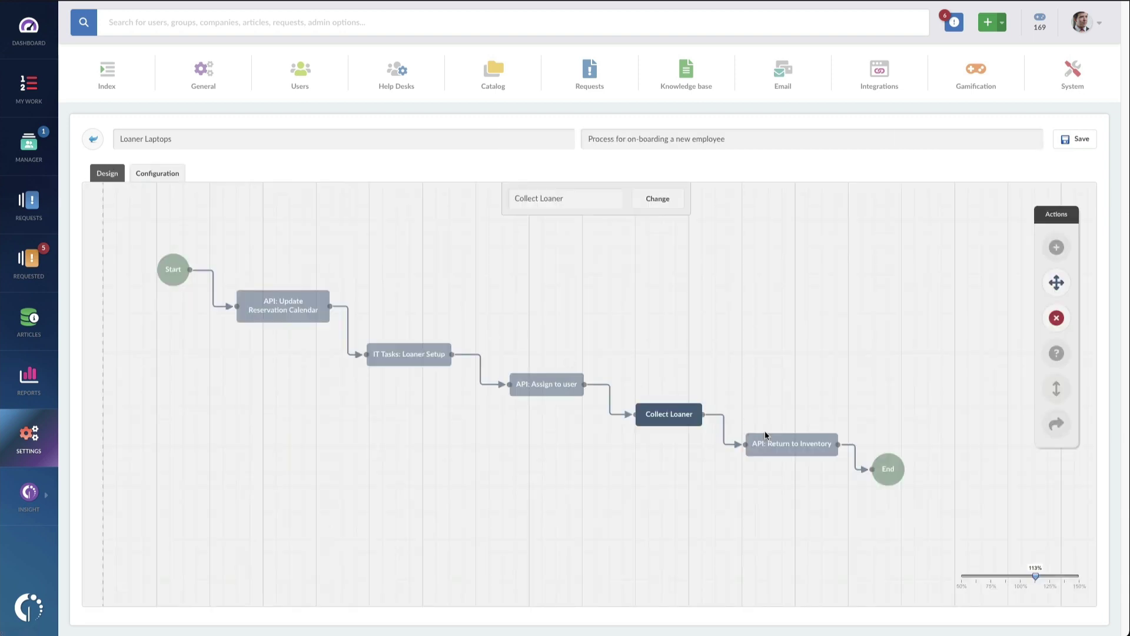
left_click(812, 446)
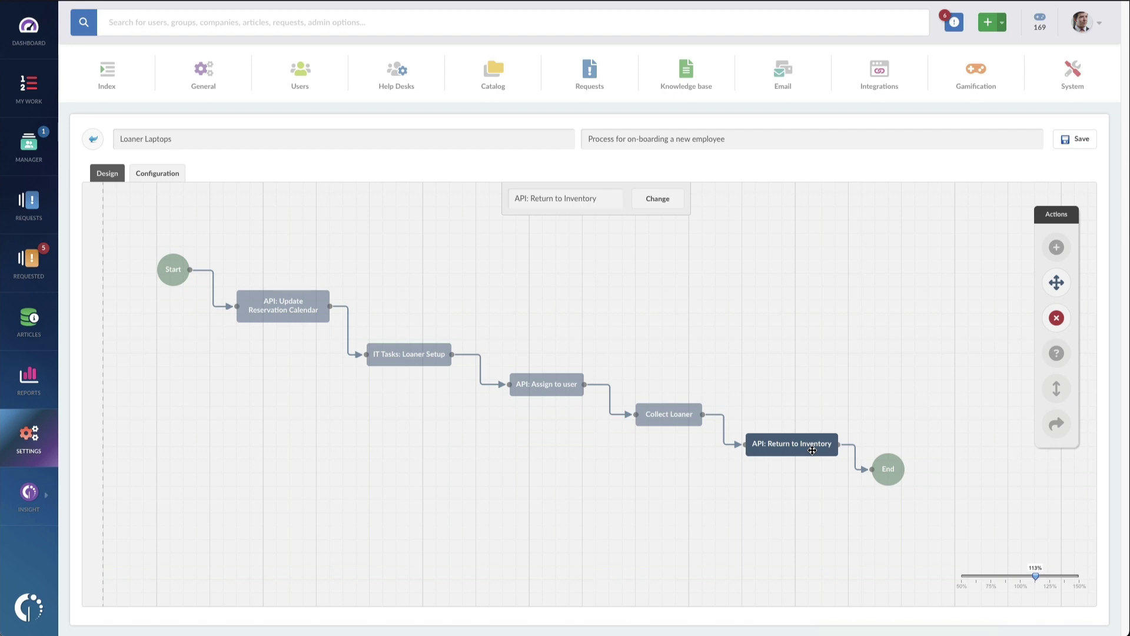
- In Catalog settings, find the Loaner Laptop category under Request something and edit it
left_click(493, 80)
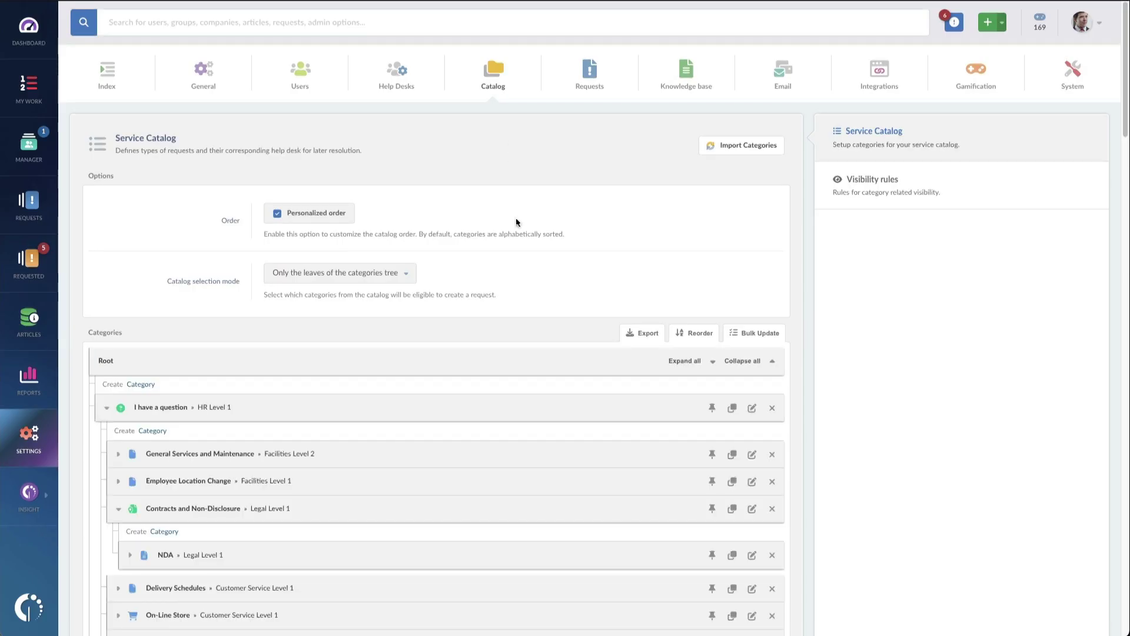
left_click(744, 361)
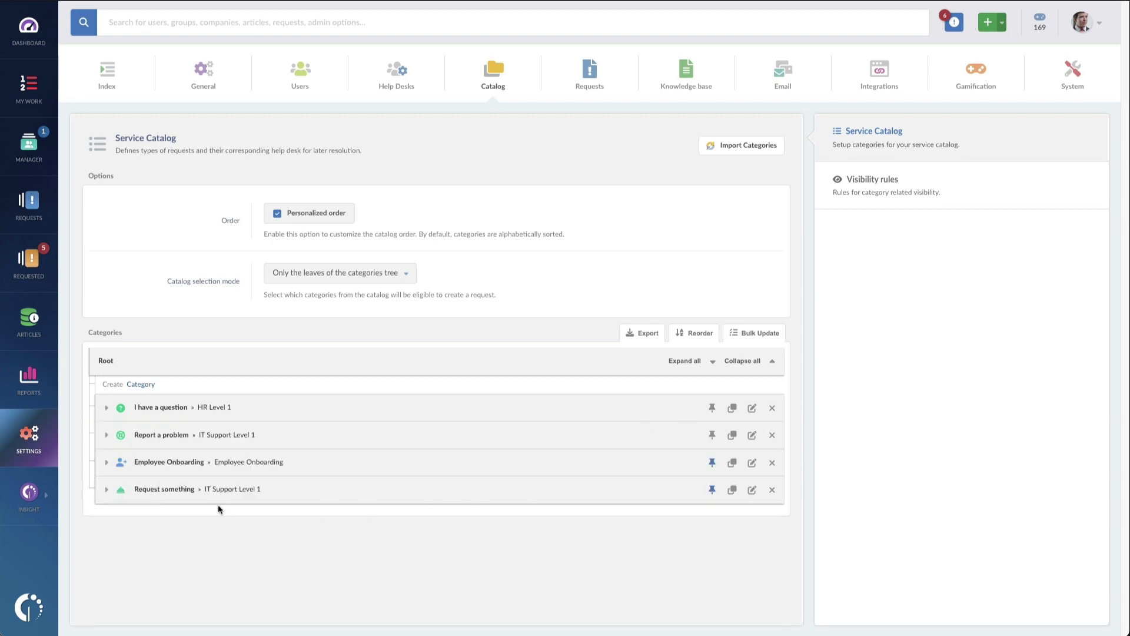
left_click(107, 489)
scroll(280, 487, "down", 8)
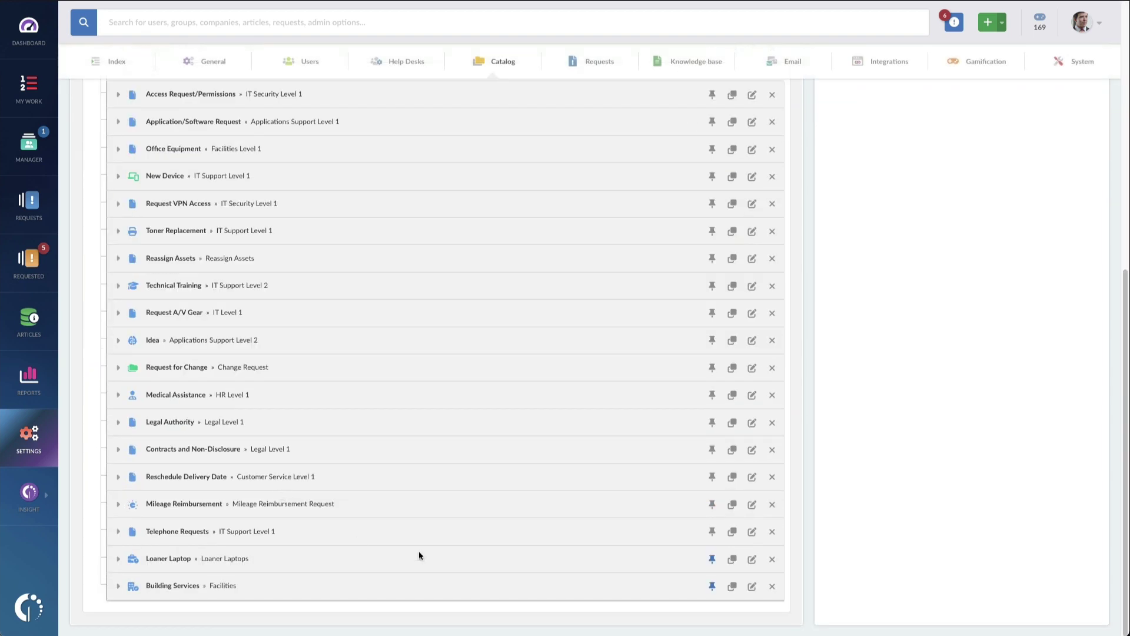
left_click(753, 559)
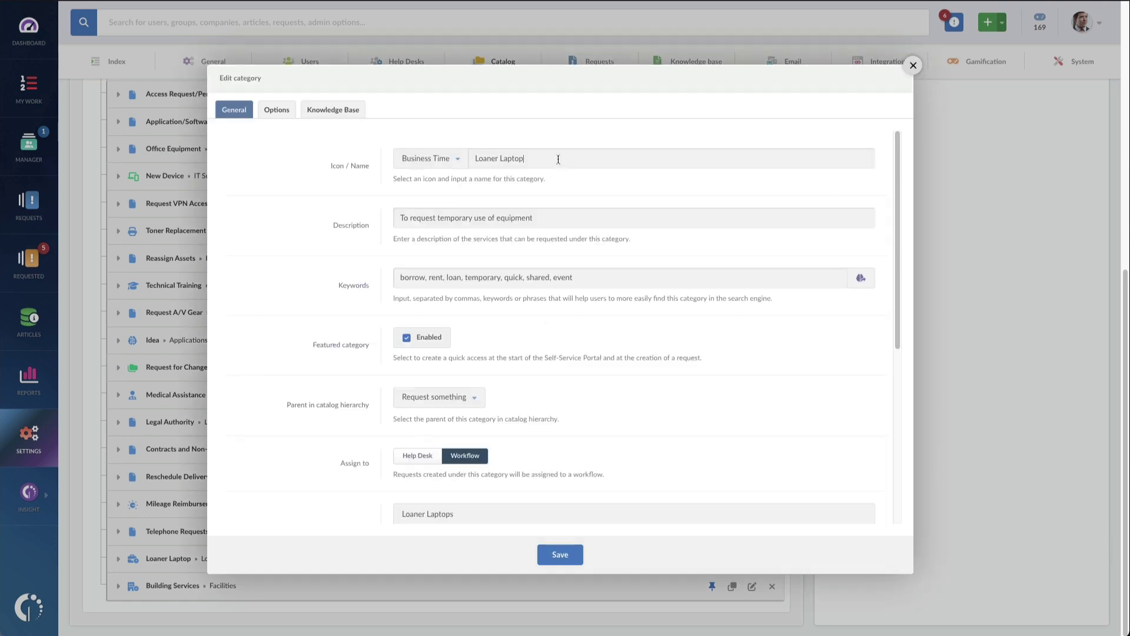
- Keep its icon, description and keywords, and save it assigned to the Loaner Laptops workflow
left_click(449, 158)
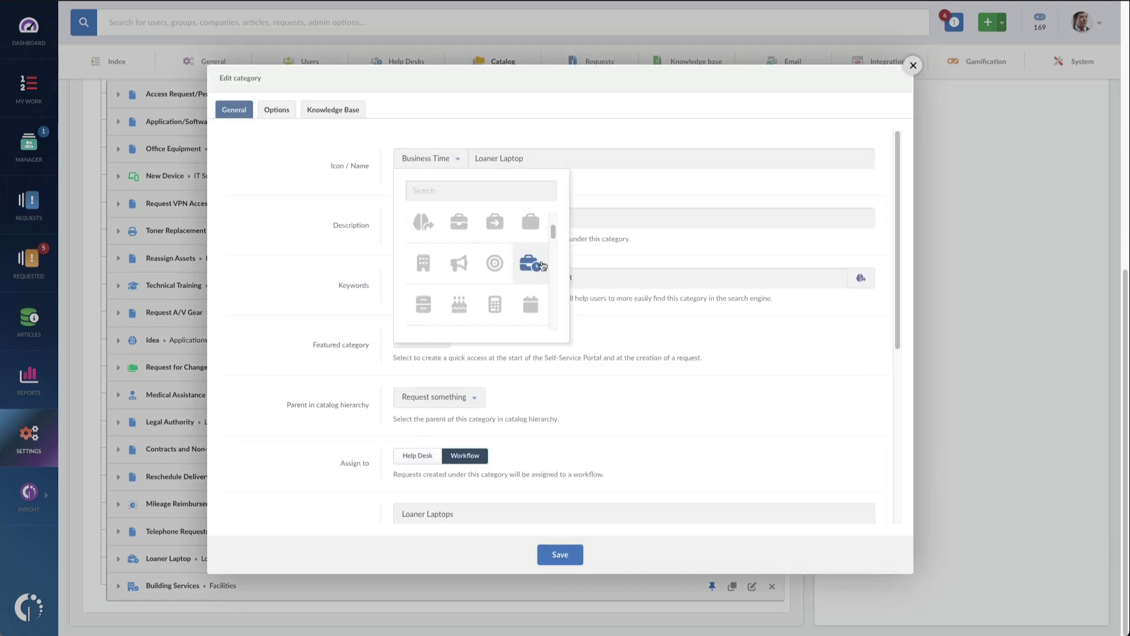
left_click(624, 194)
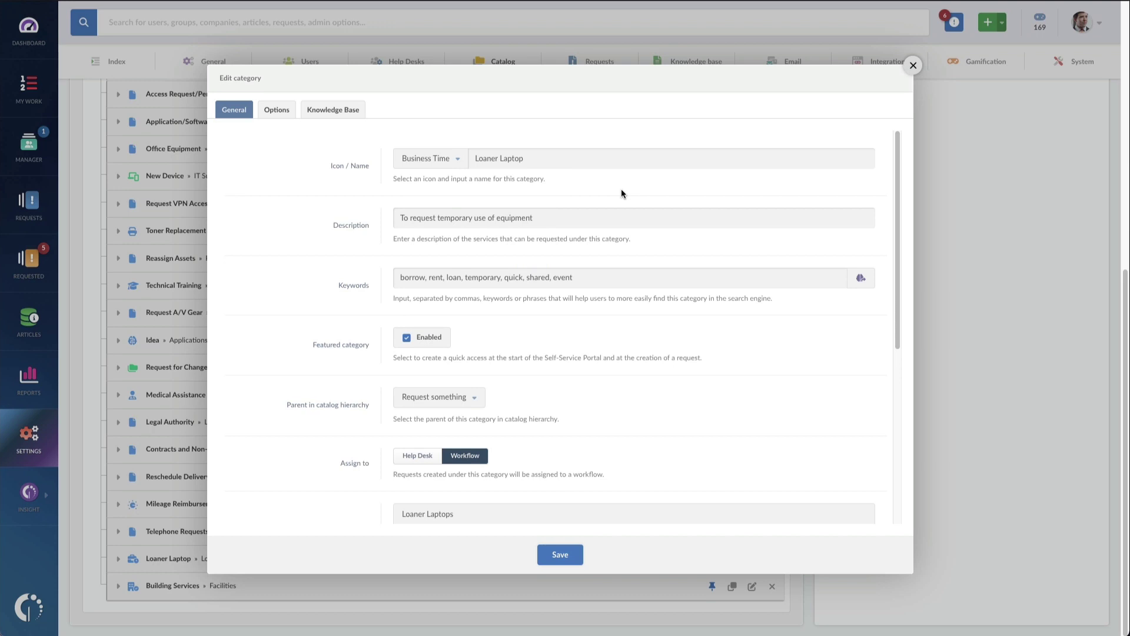
left_click_drag(536, 218, 342, 211)
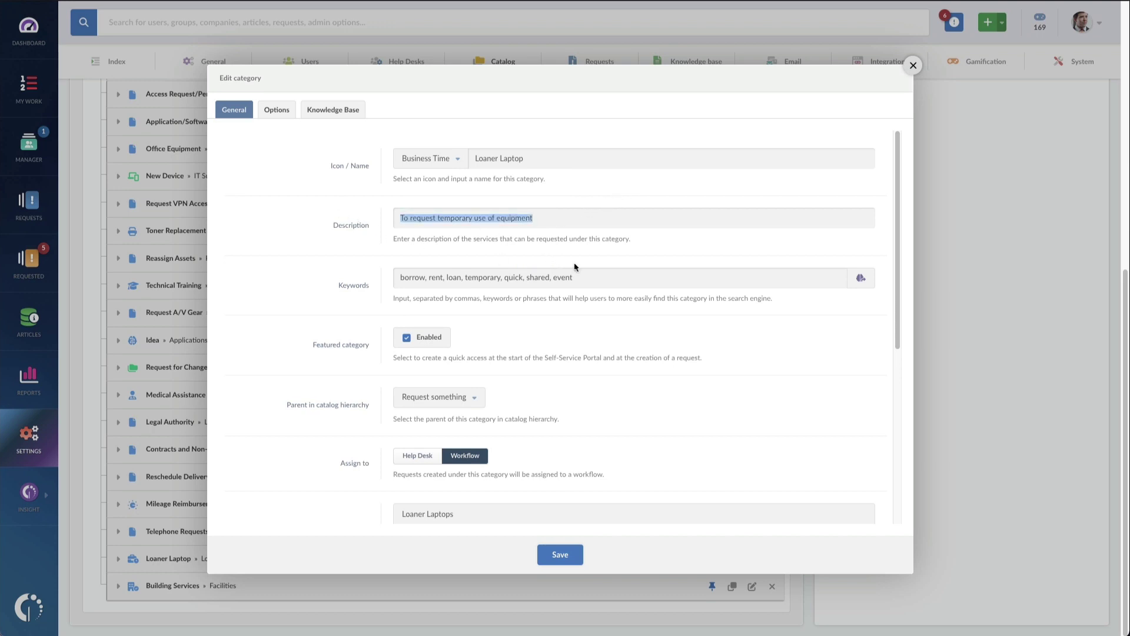
left_click_drag(578, 277, 287, 275)
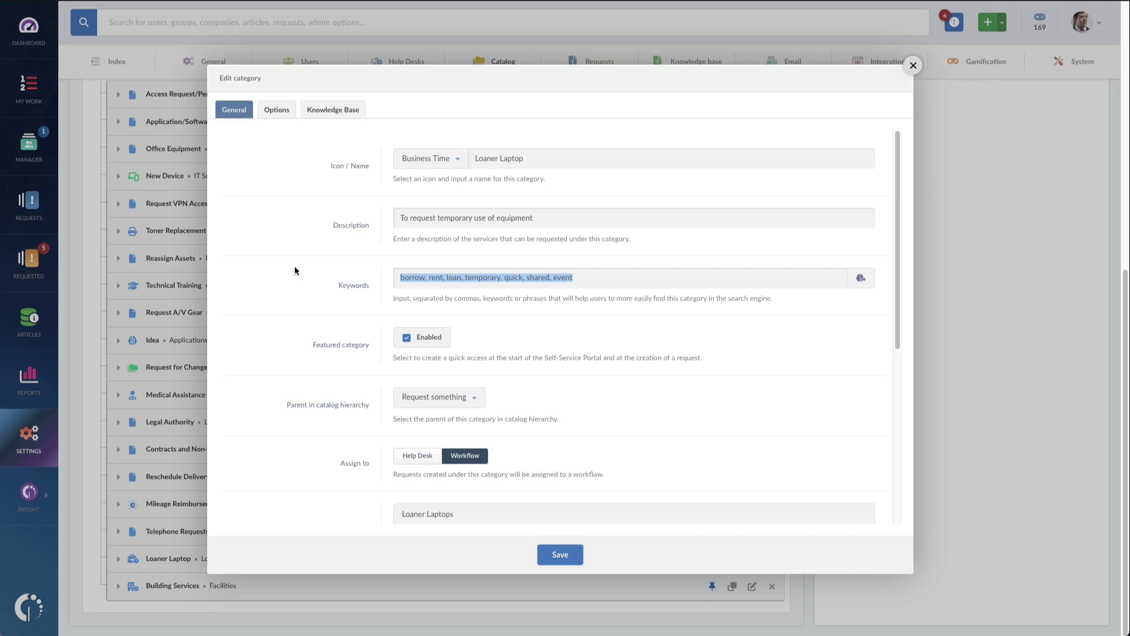
scroll(318, 359, "down", 1)
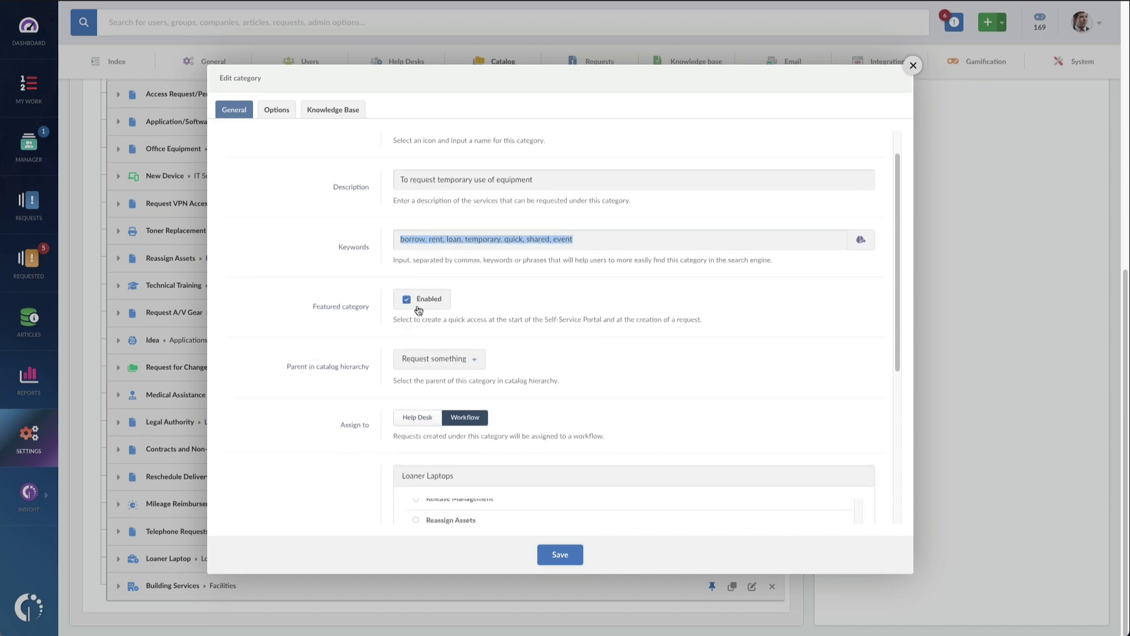
scroll(348, 391, "down", 1)
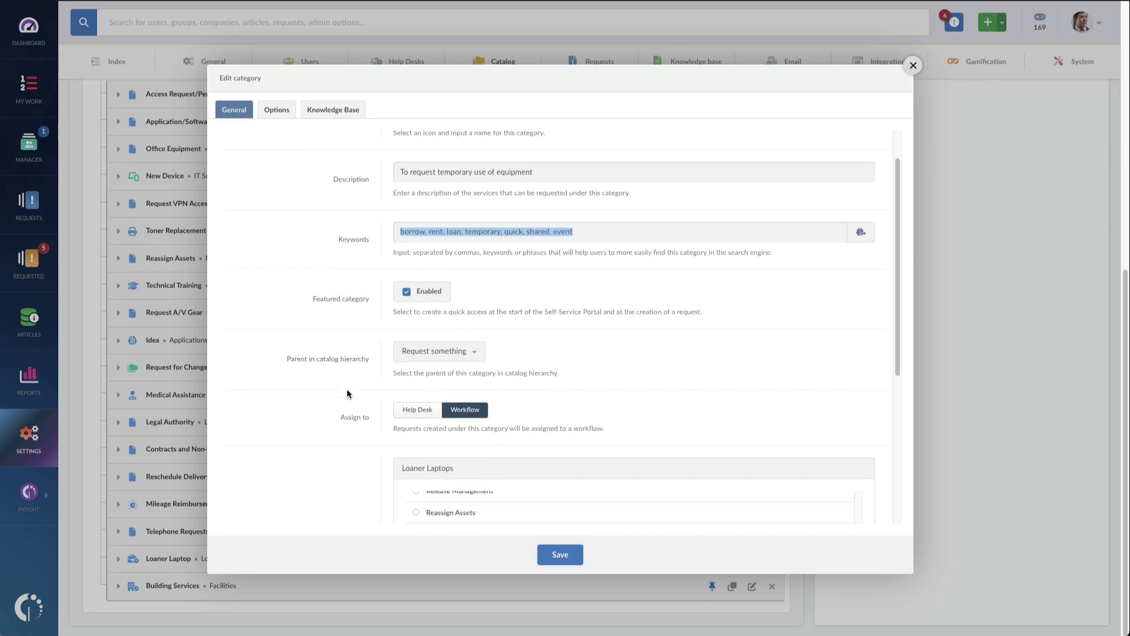
scroll(347, 391, "down", 3)
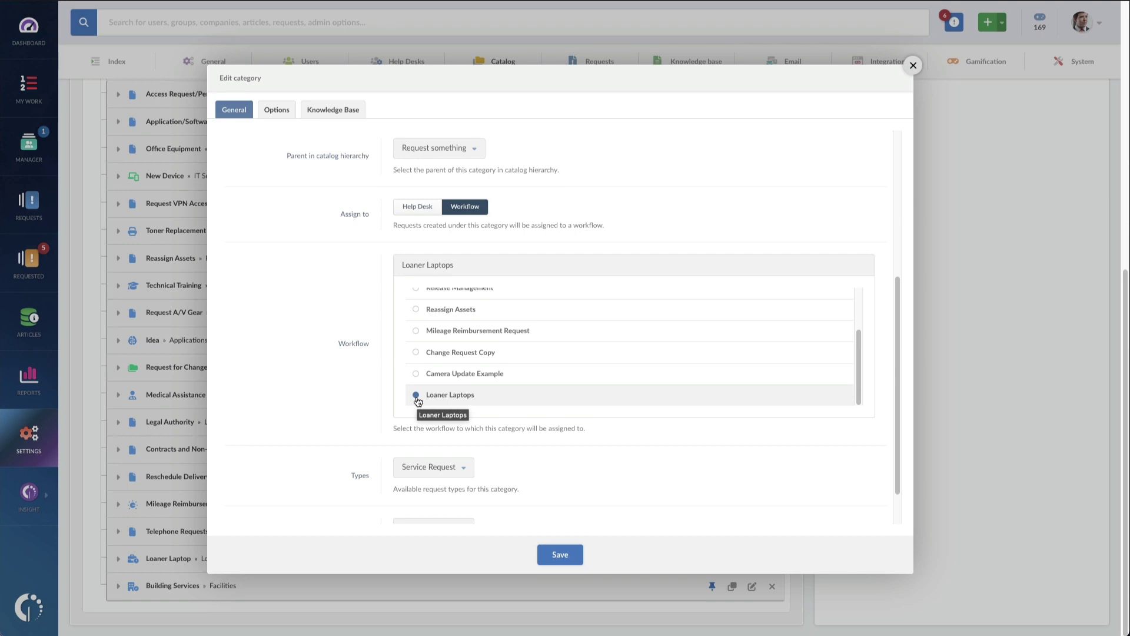
left_click(577, 553)
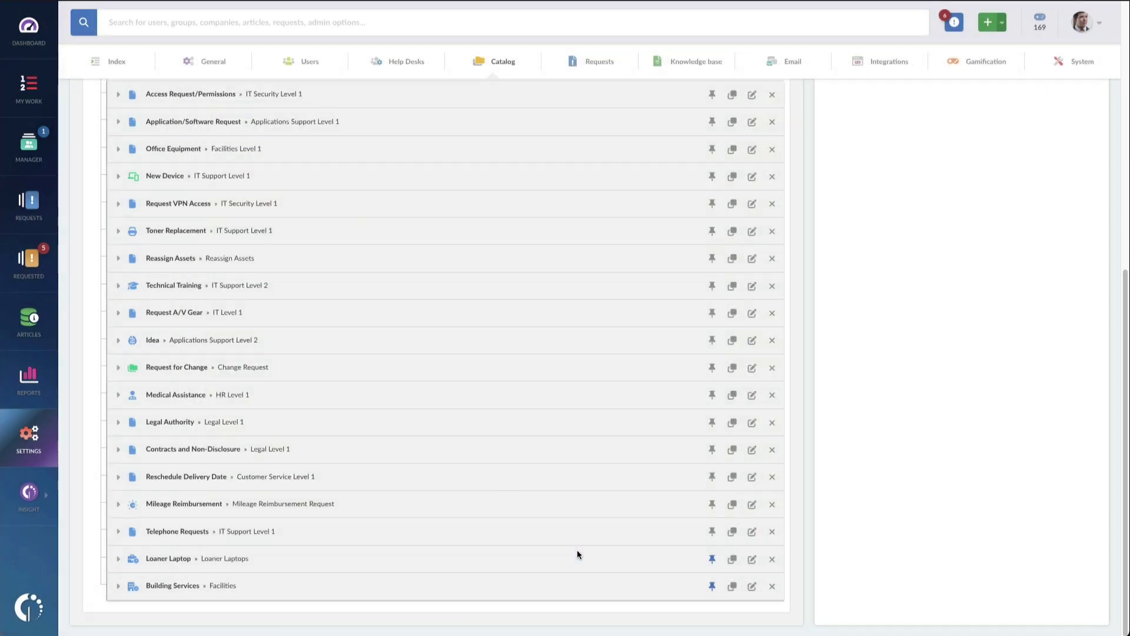
- Start a new Loaner Laptop request with Medium priority, needed 2024-03-11 and returned 2024-03-12
left_click(1003, 29)
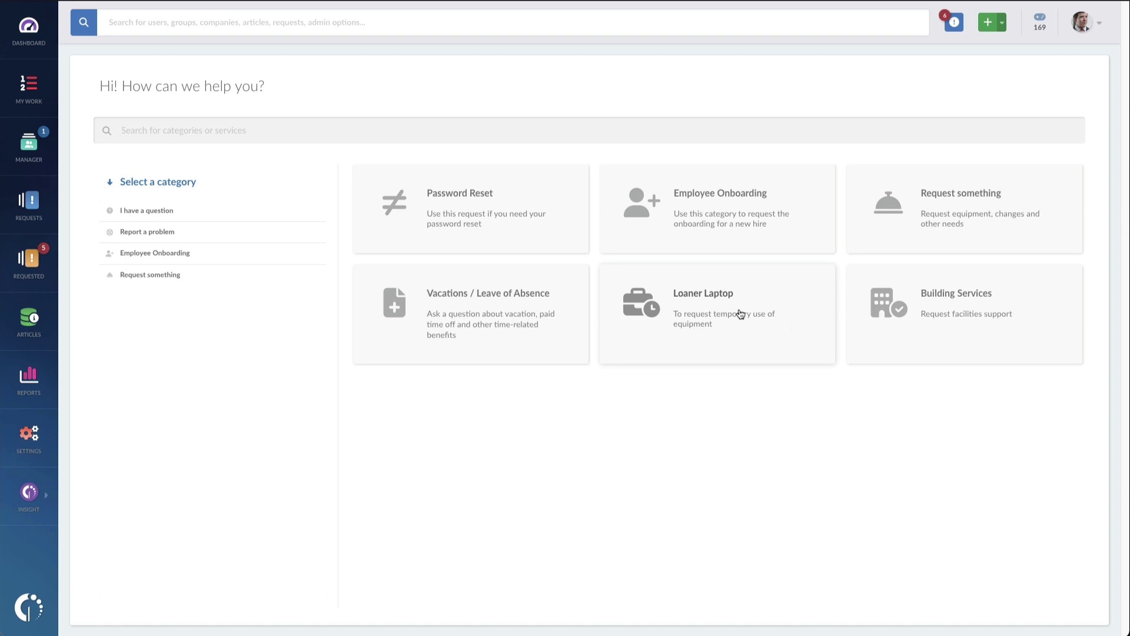
left_click(740, 314)
left_click(120, 256)
left_click(140, 299)
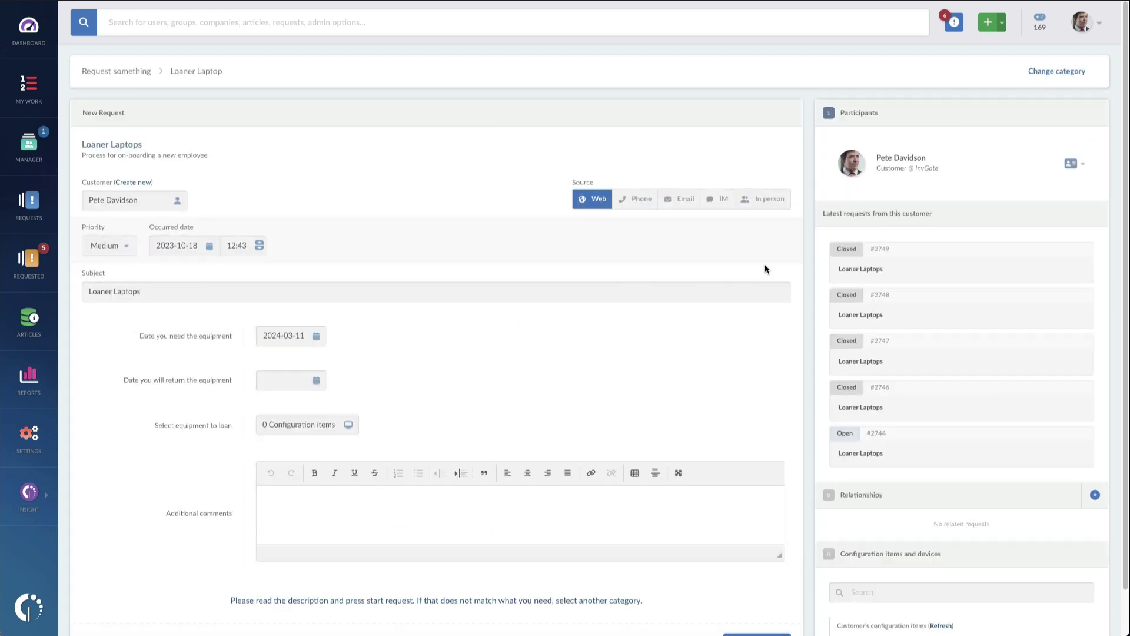
triple_click(285, 333)
key("ctrl+c")
left_click(285, 386)
key("ctrl+v")
- Add LOAN000 as the equipment to loan and submit the request
left_click(348, 424)
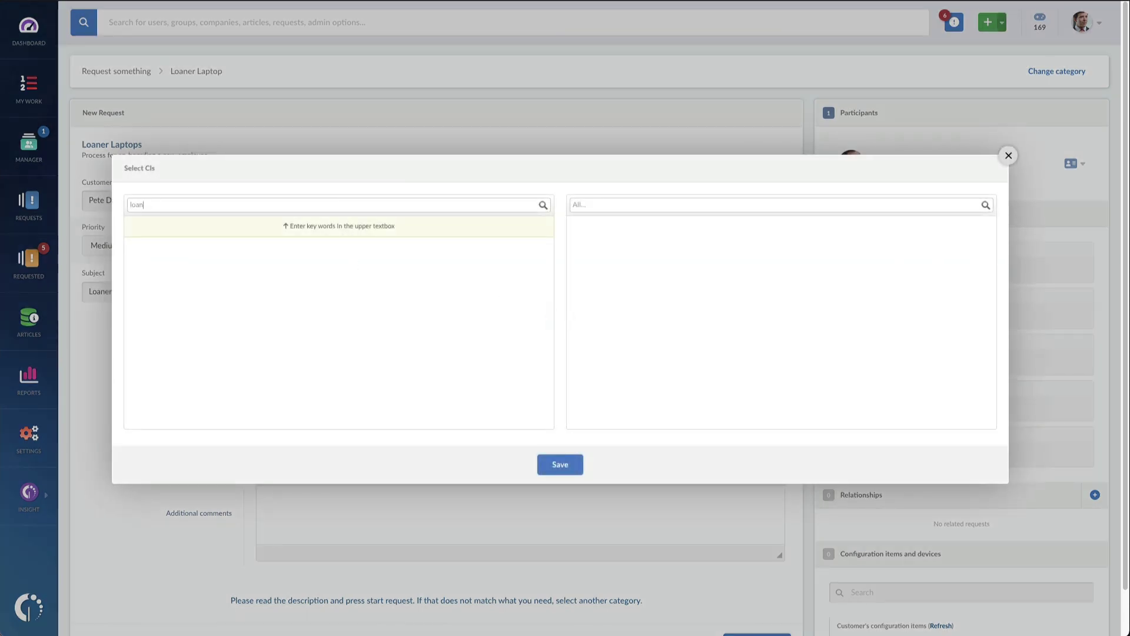
type("loan")
left_click(298, 229)
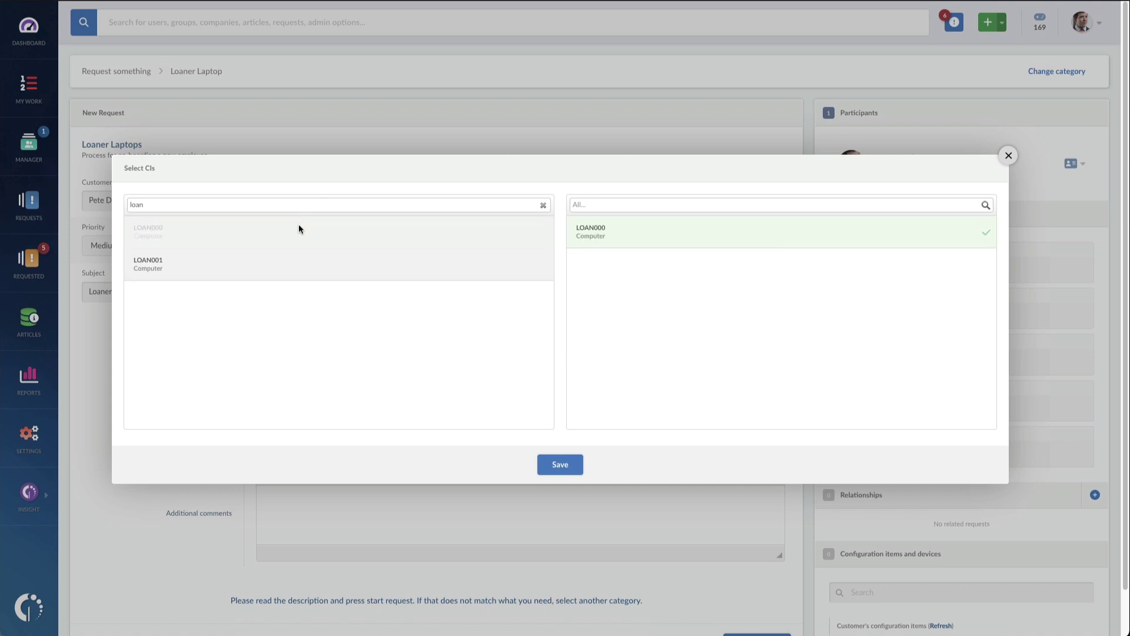
left_click(574, 467)
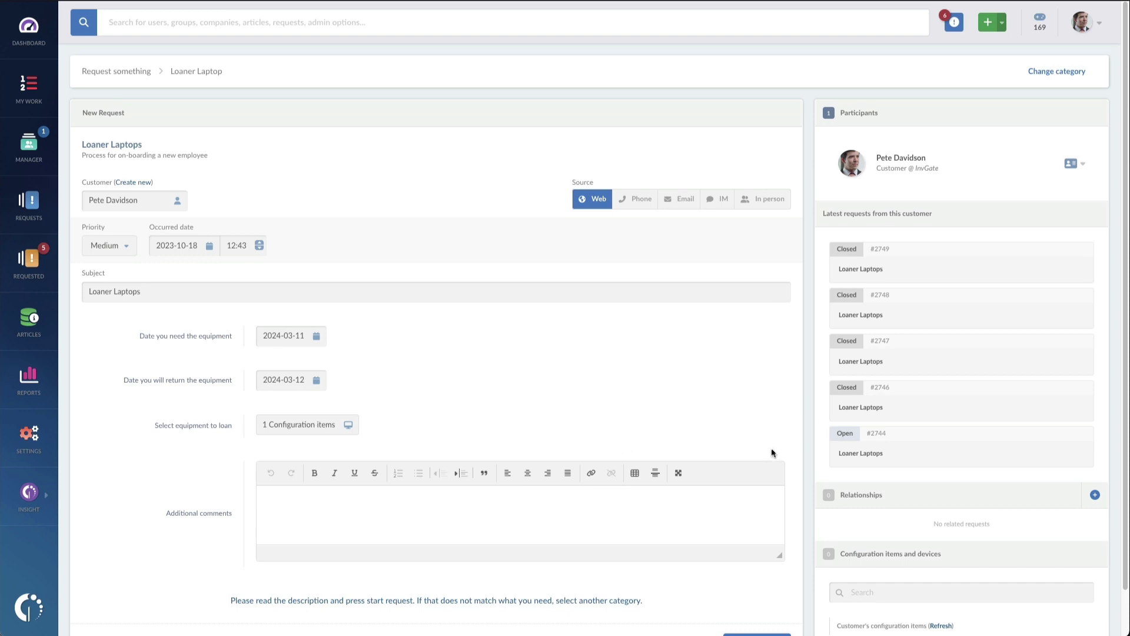
scroll(771, 447, "down", 1)
left_click(759, 621)
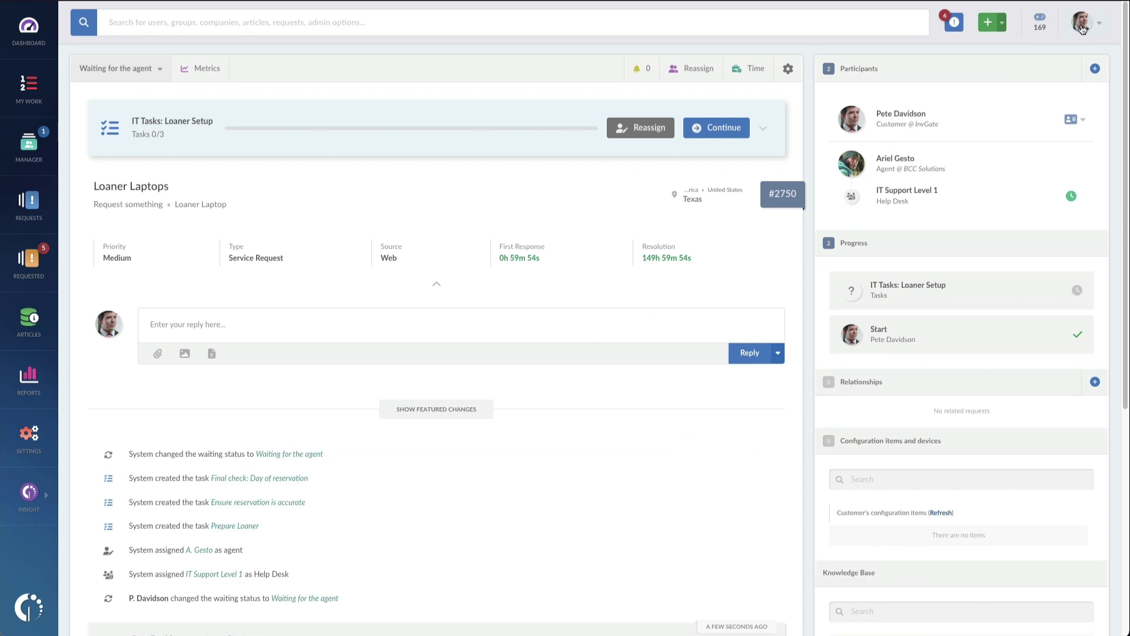
- Log out, log back in as the assigned agent, and open the loaner request from My Work
left_click(1081, 33)
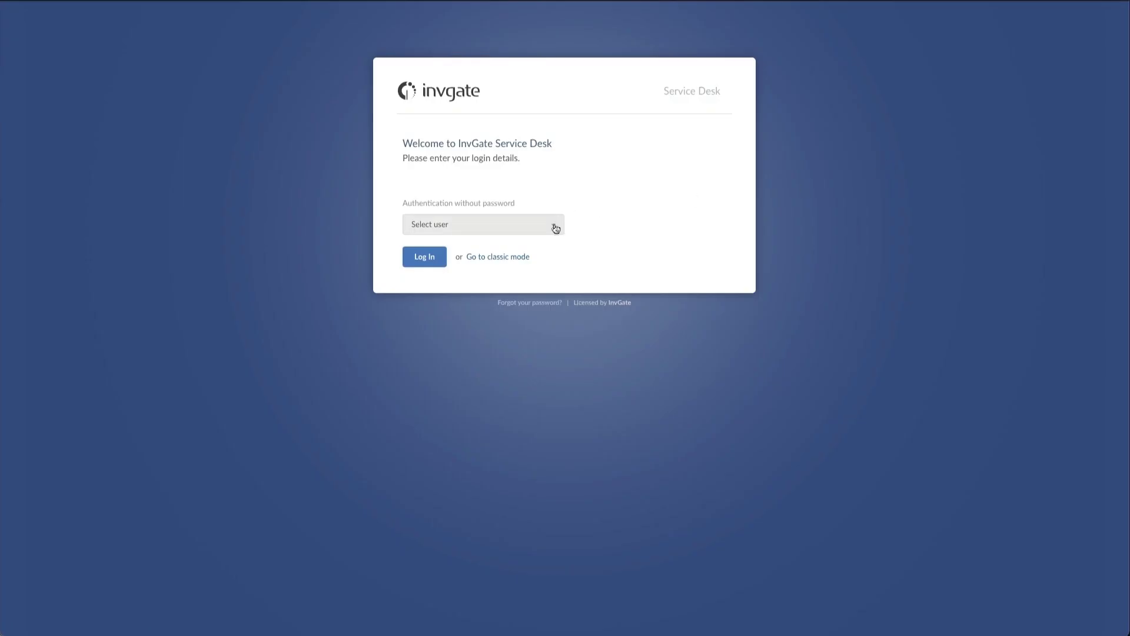
left_click(554, 224)
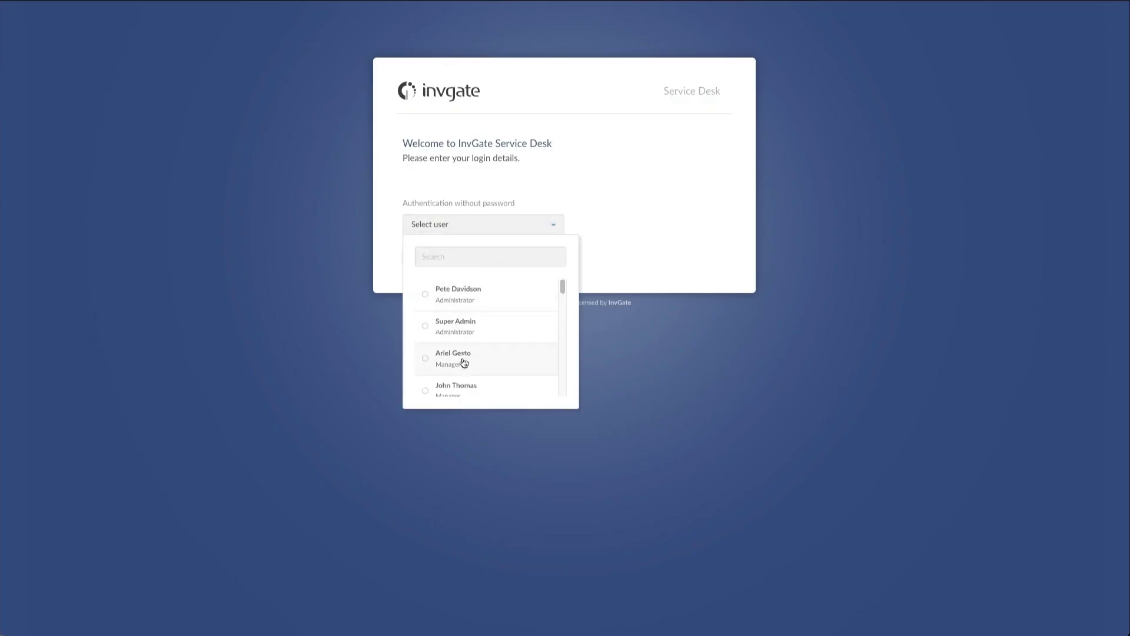
left_click(462, 366)
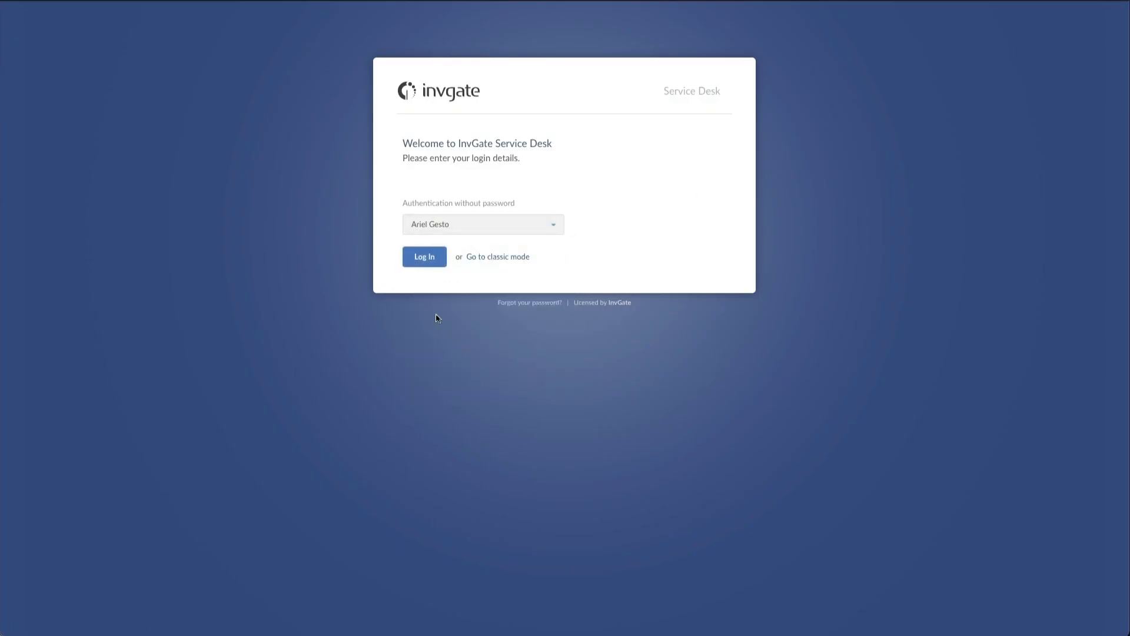
left_click(421, 257)
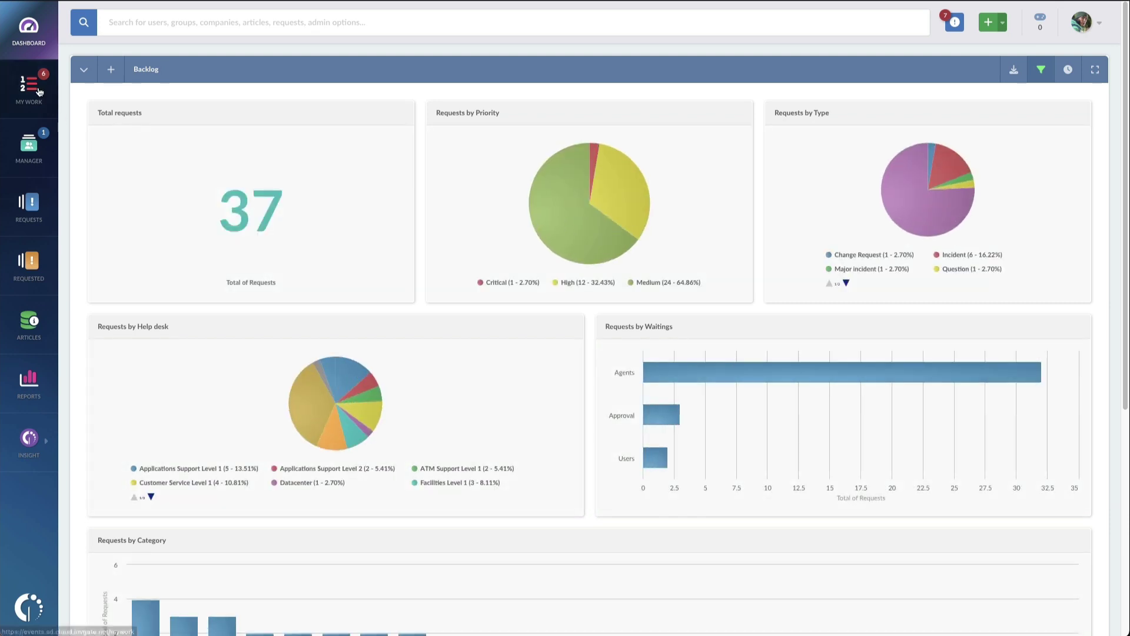
left_click(39, 91)
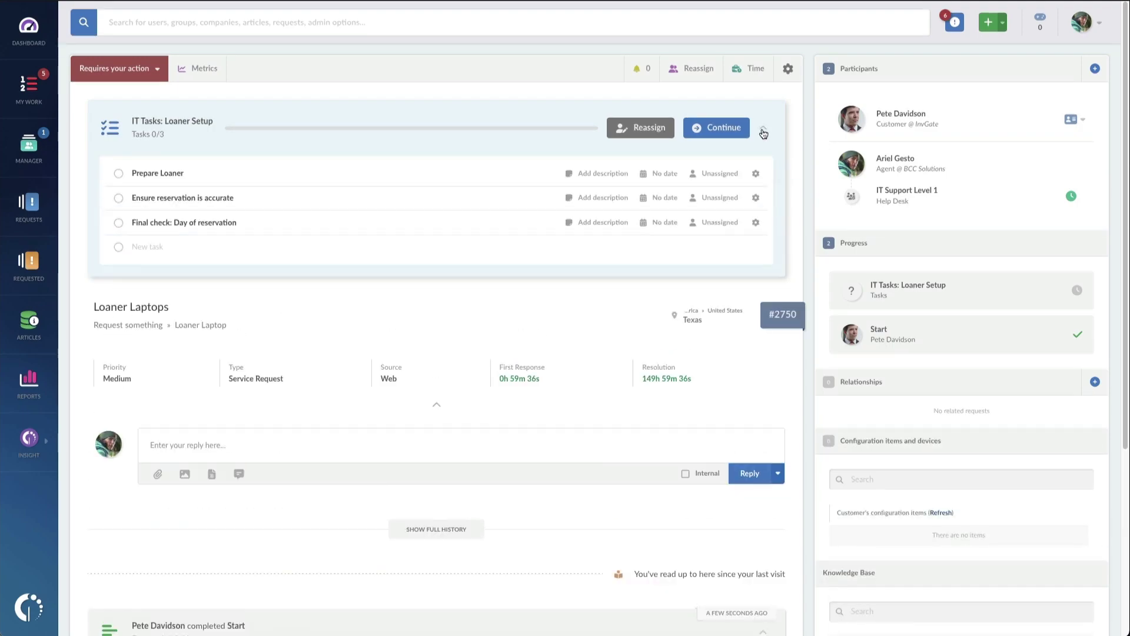
- Complete Prepare Loaner and Ensure reservation, date Final check March 11, 2024, complete it, and continue
left_click(119, 173)
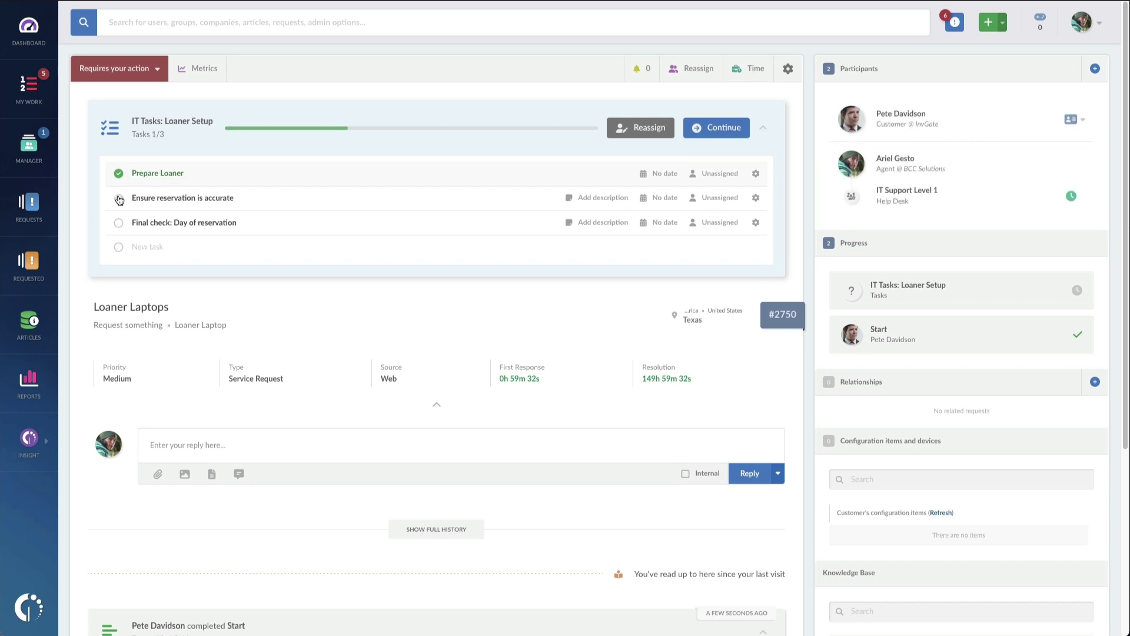
left_click(119, 198)
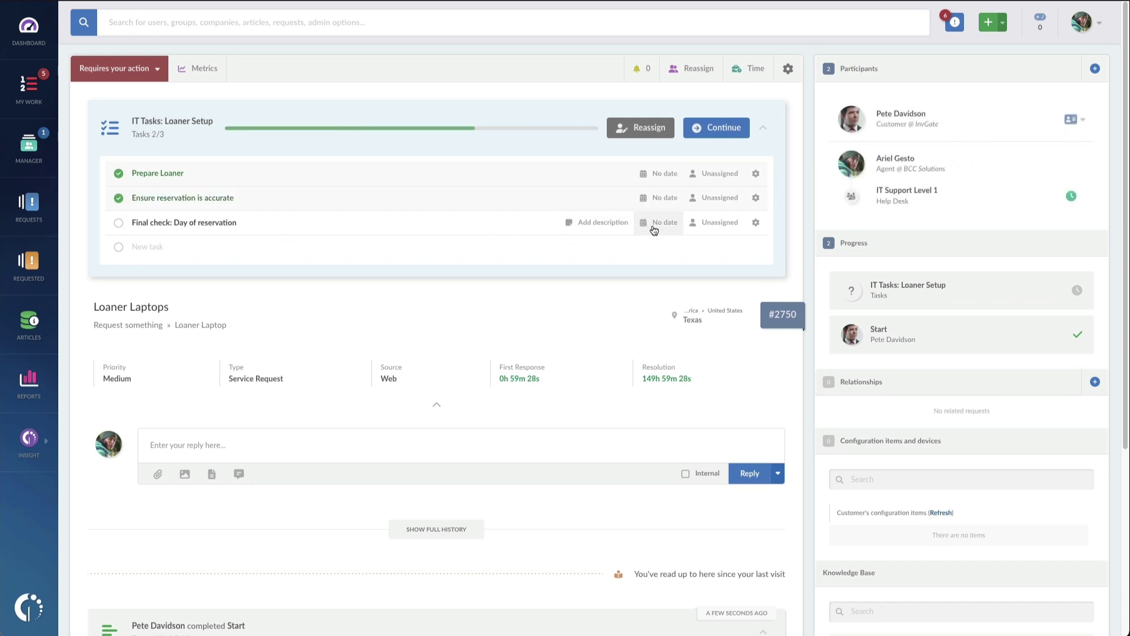
left_click(654, 230)
left_click(666, 162)
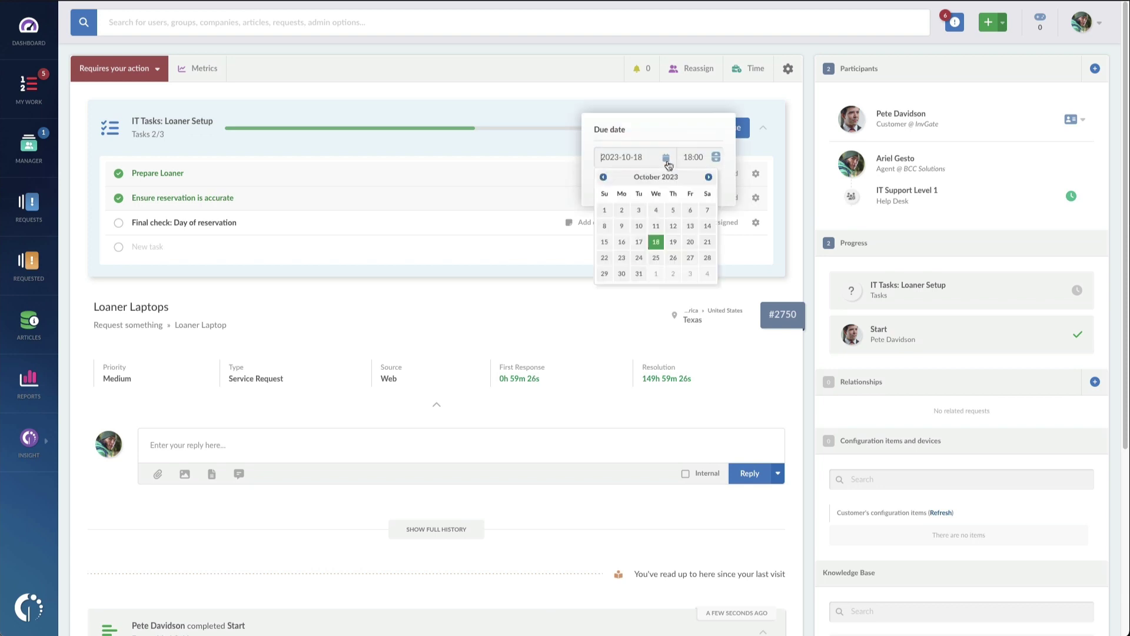
left_click(708, 177)
left_click(708, 177)
left_click(708, 177)
left_click(709, 177)
left_click(709, 177)
left_click(621, 242)
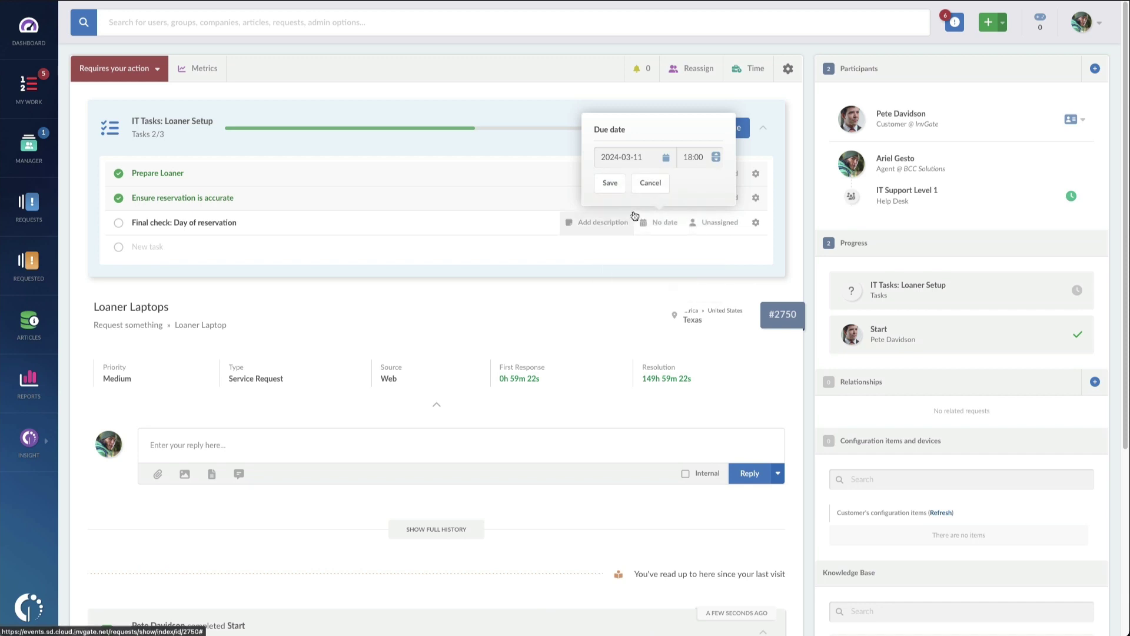
left_click(611, 183)
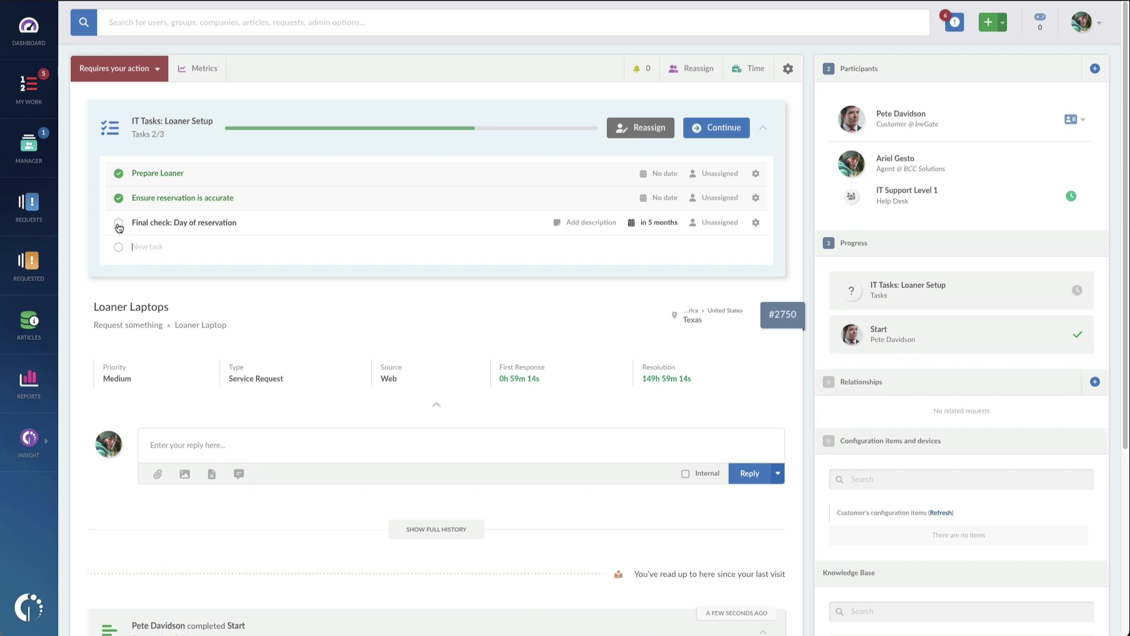
left_click(118, 226)
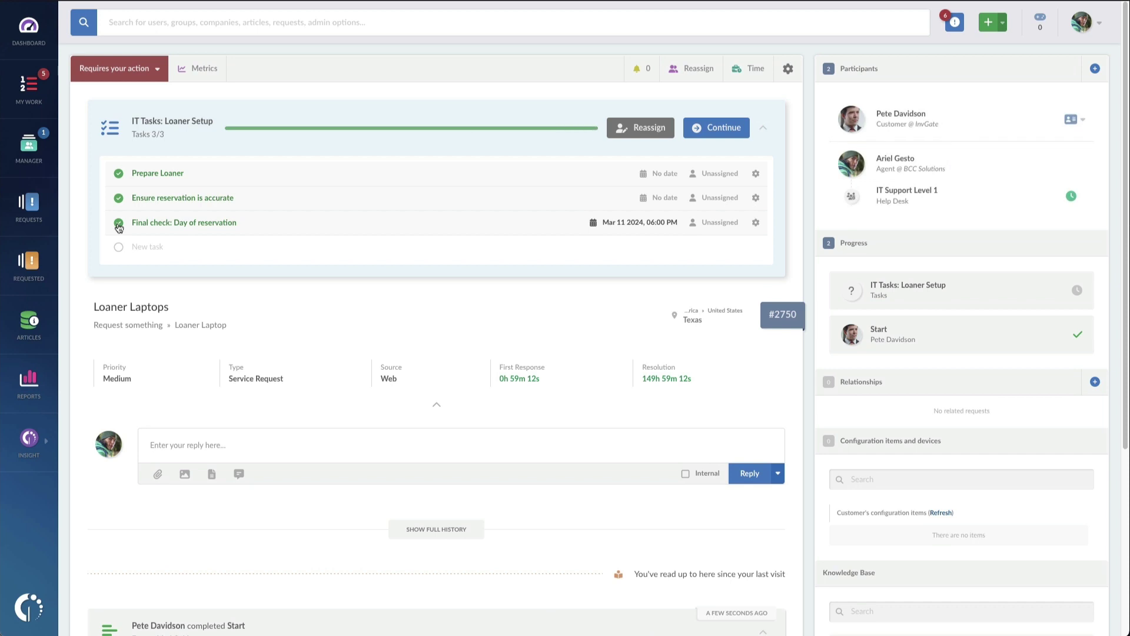
left_click(723, 129)
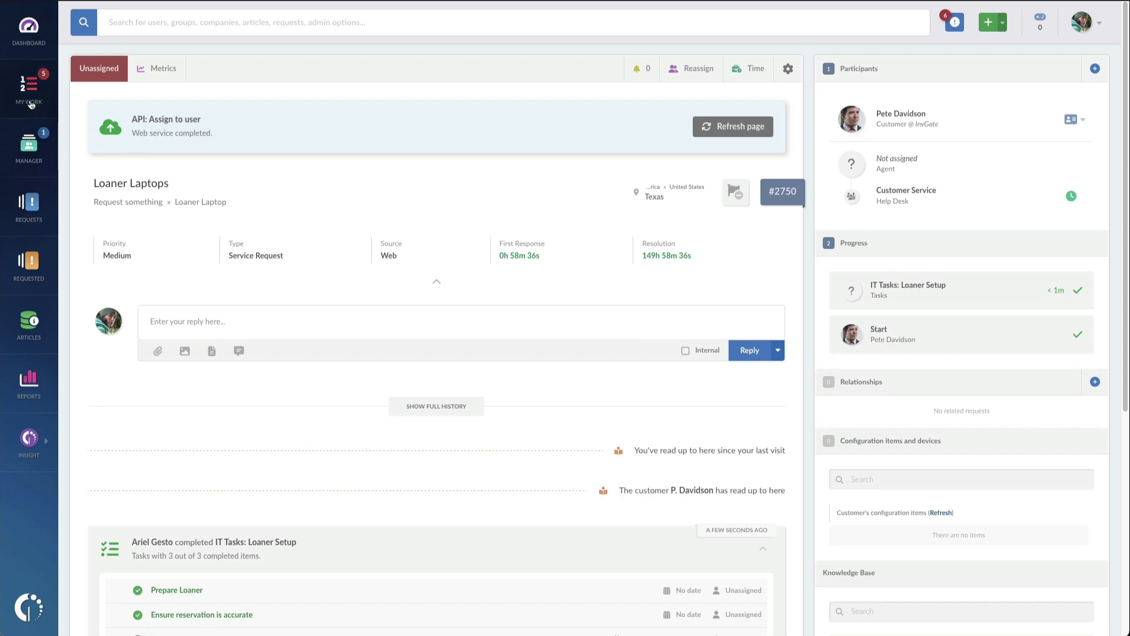
- From My Work, mark Collect the returned loaner done and advance the request past collection
left_click(31, 103)
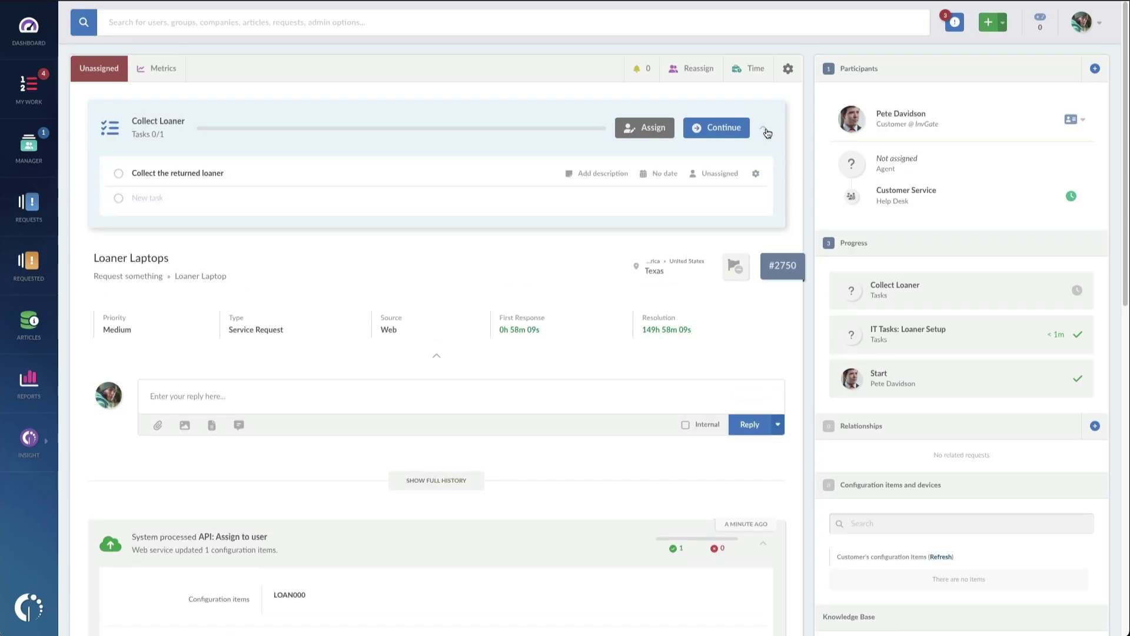
left_click(118, 173)
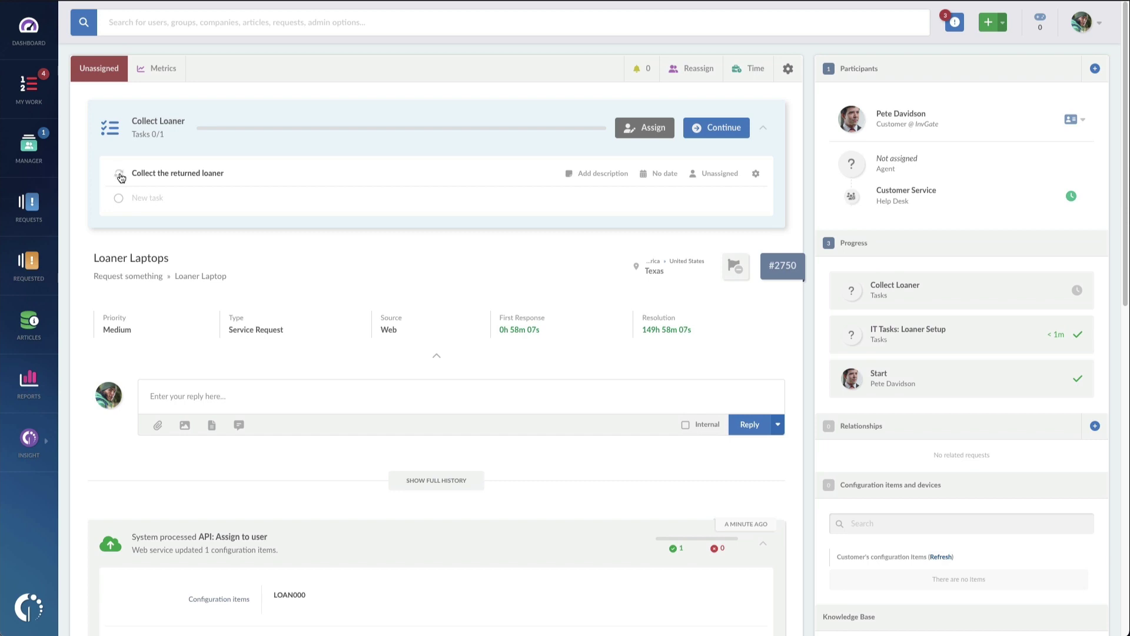
left_click(729, 128)
left_click(654, 184)
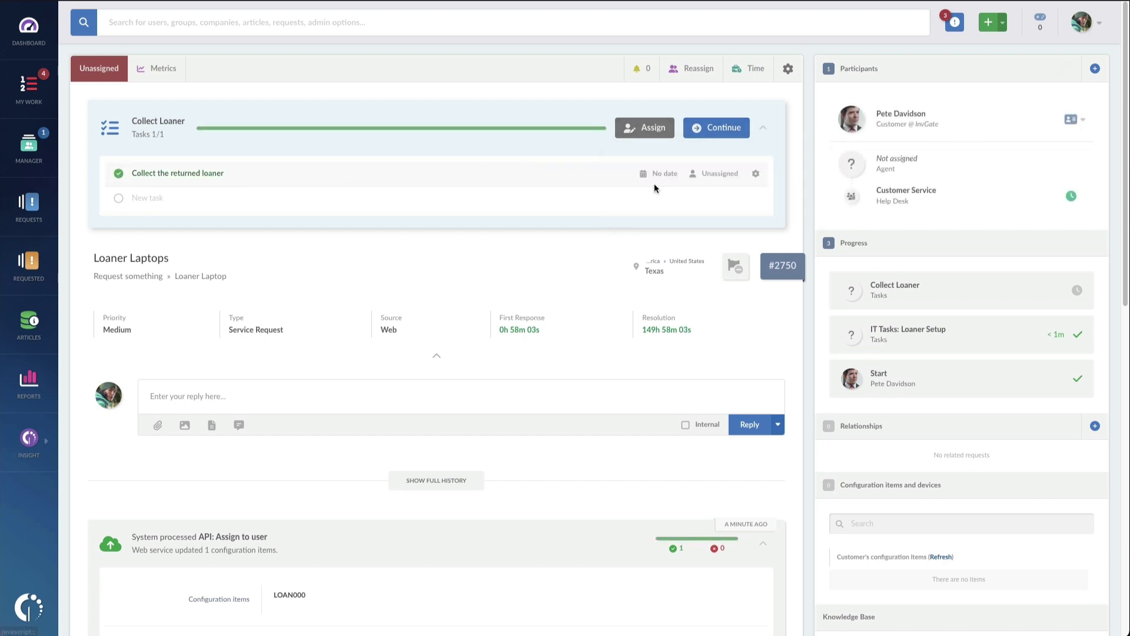